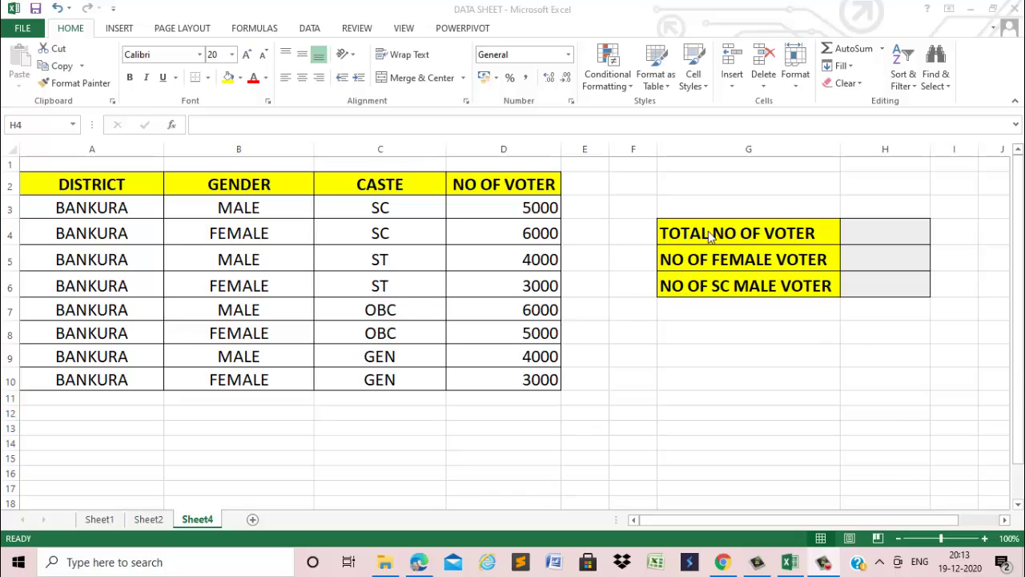
Calculate the total number of voters in cell H4 with the formula =sum(D3:D10).
click(872, 236)
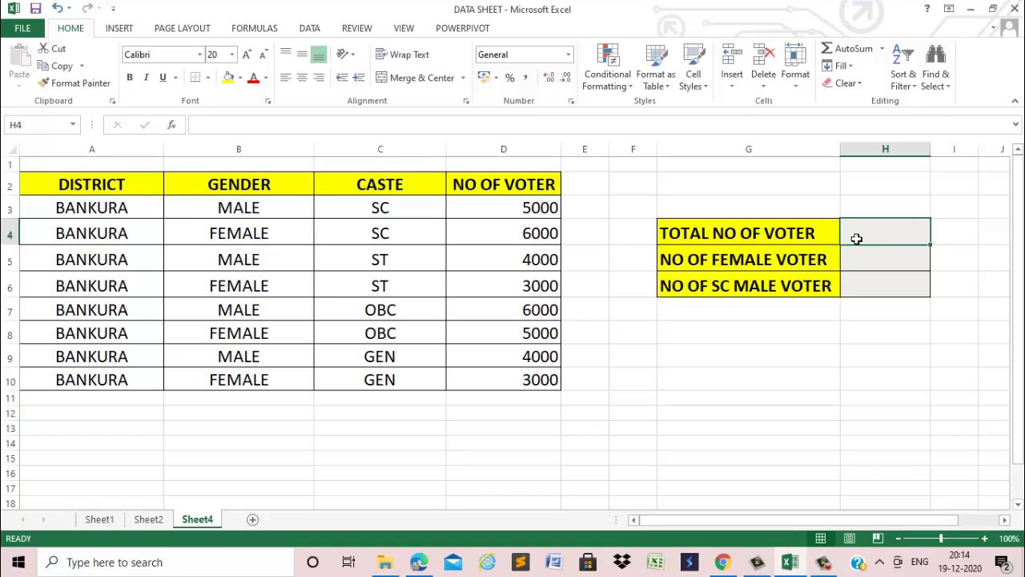
text(=su)
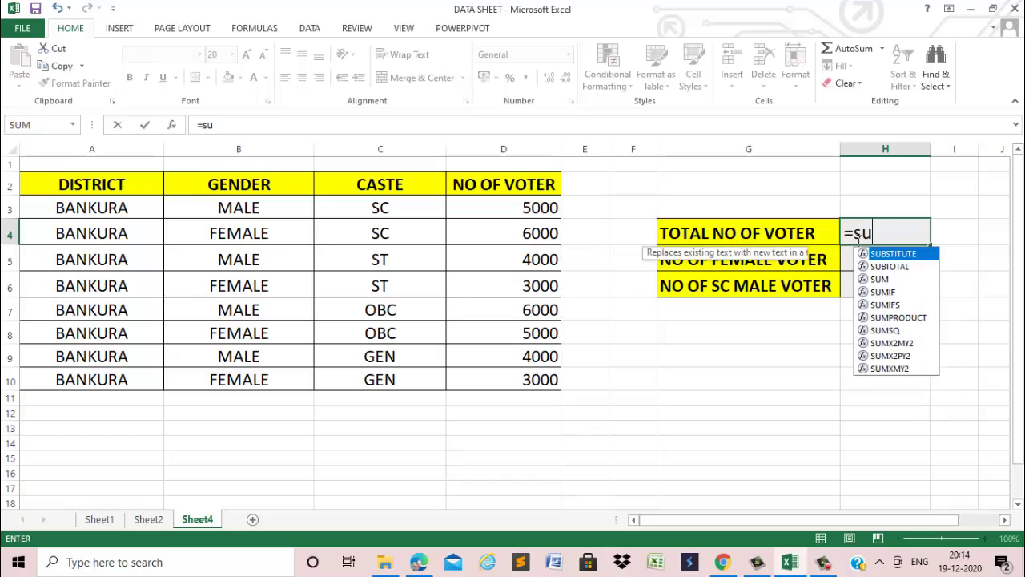
text(m()
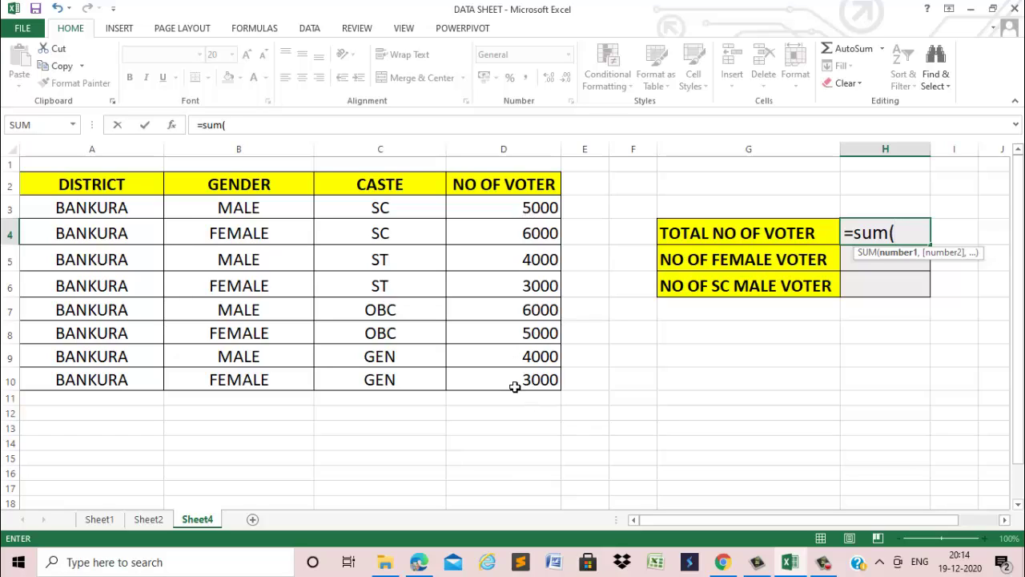
drag(495, 208, 495, 390)
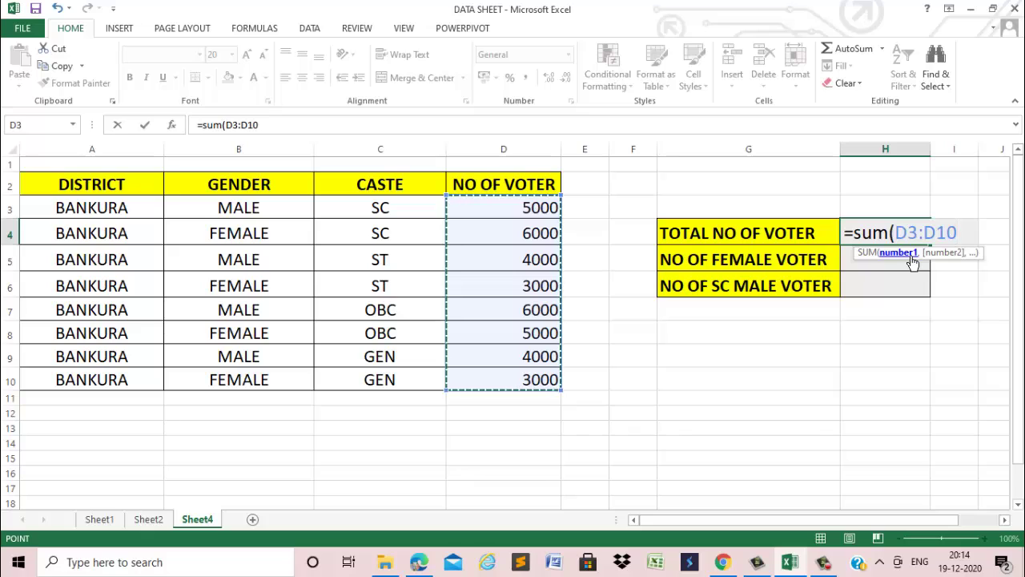
text())
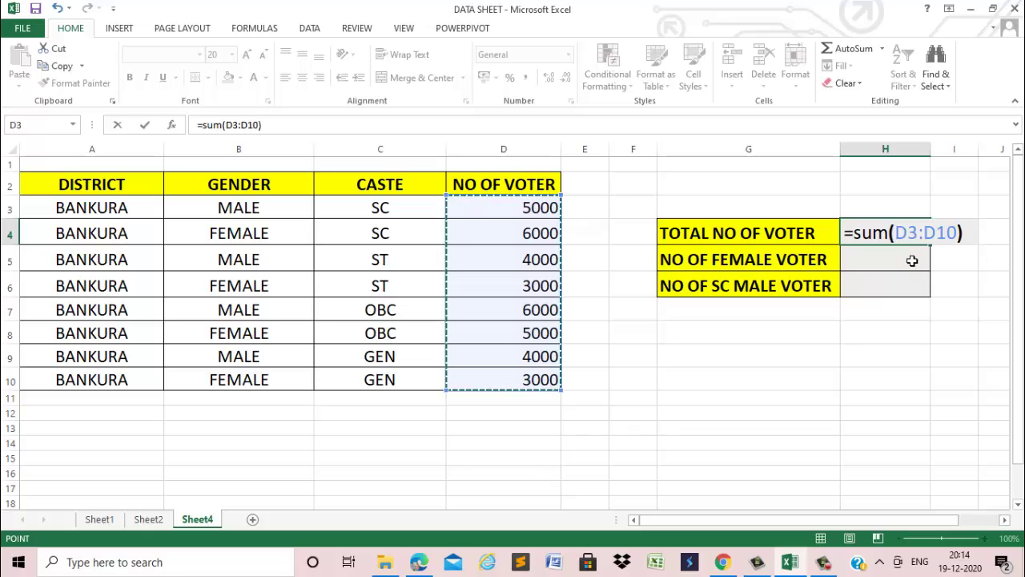
key(Return)
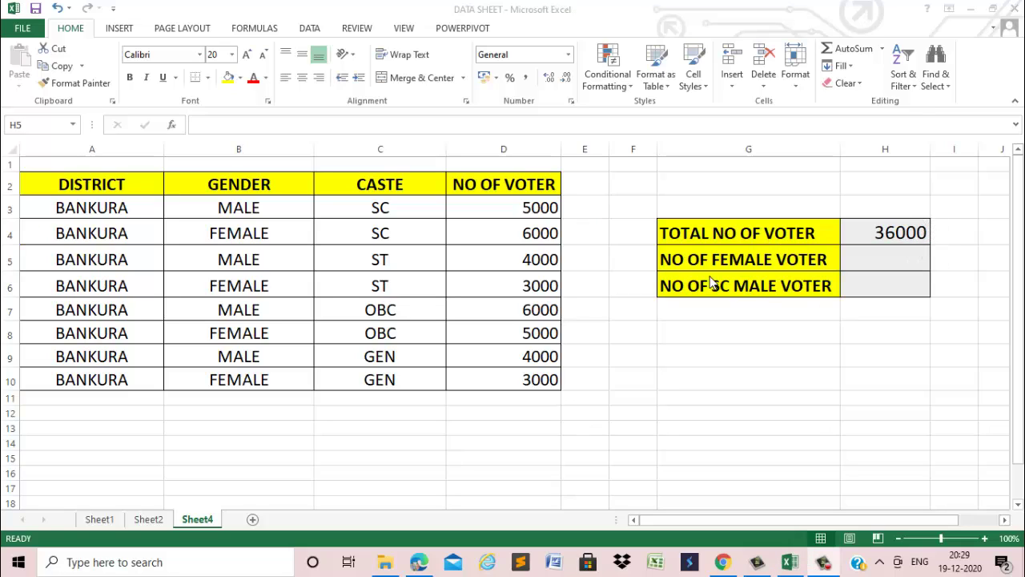
Begin a SUMIF formula in H5 for the female voters, using the gender cells B3:B10 as the criteria range.
click(859, 256)
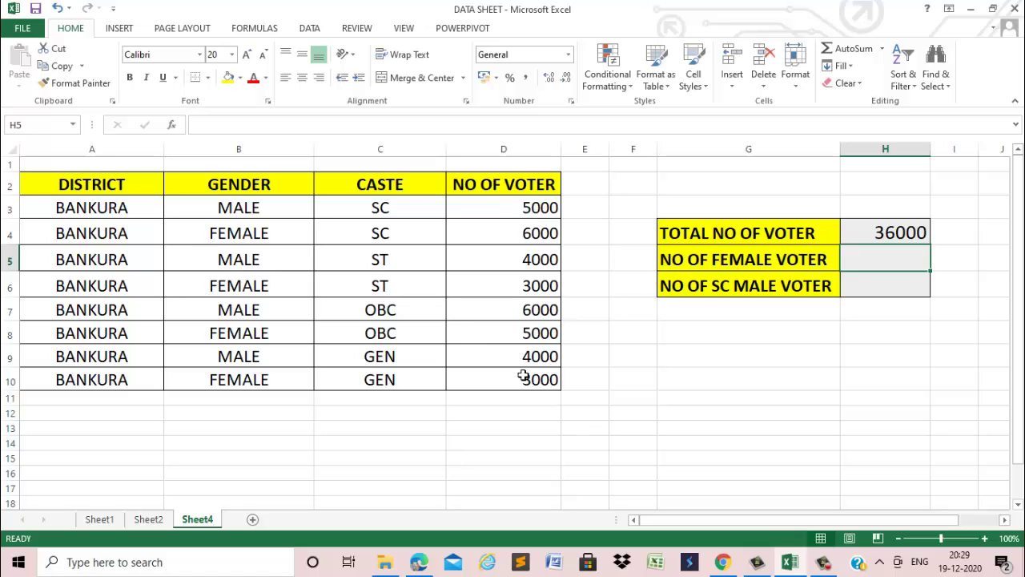
drag(526, 210, 530, 380)
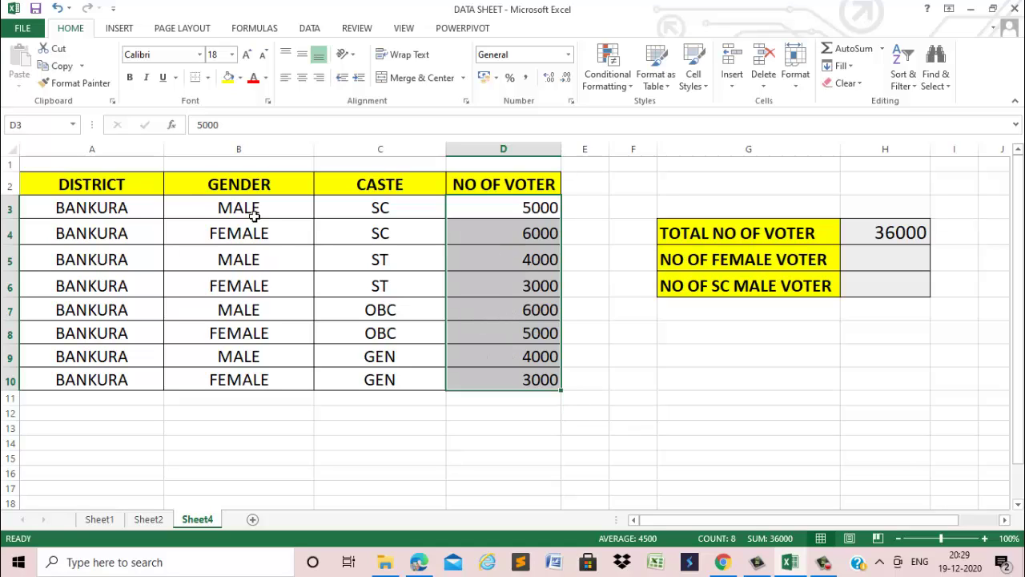
drag(253, 211, 248, 379)
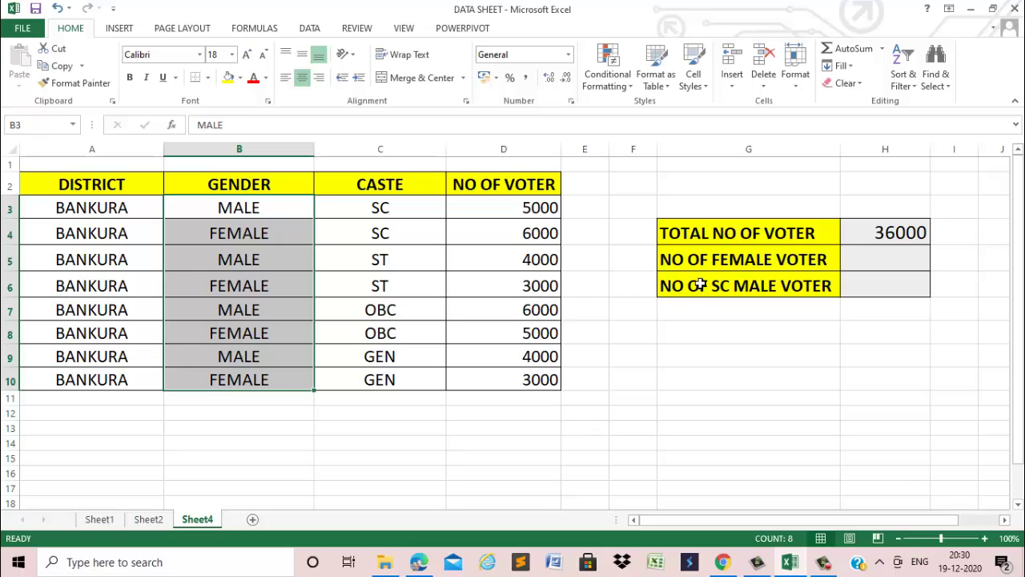
click(861, 265)
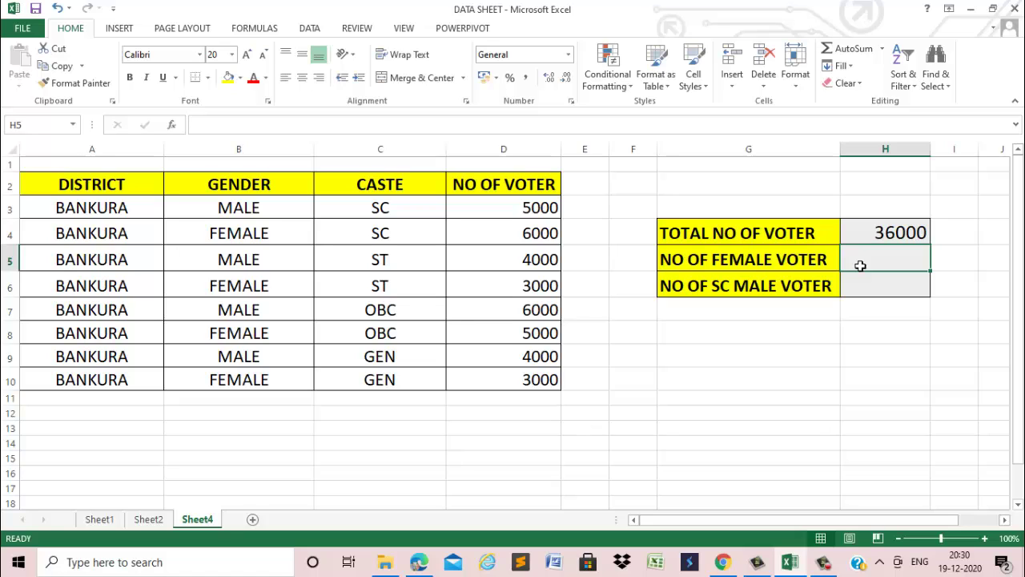
text(=s)
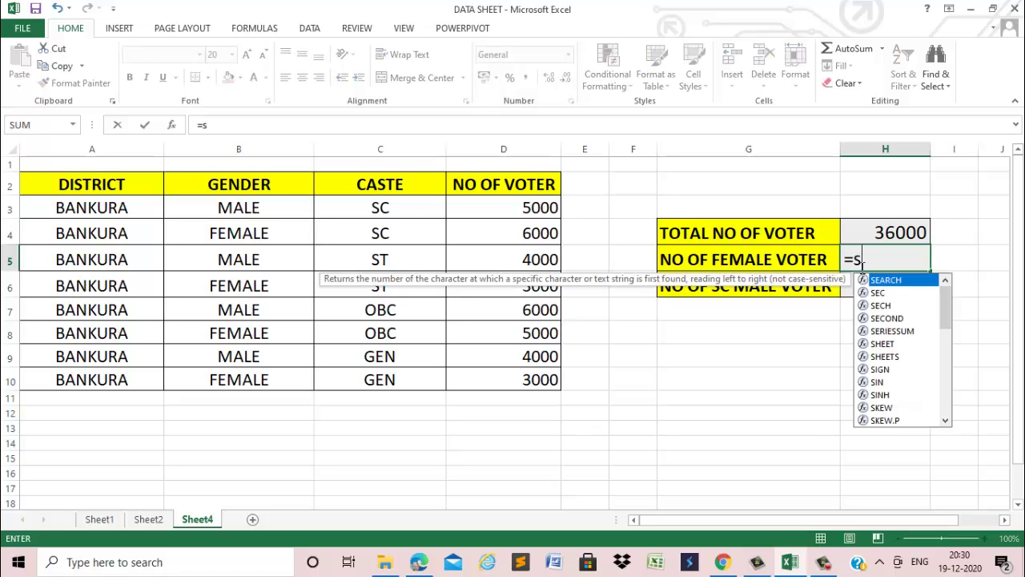
text(umif()
key(BackSpace)
text(if()
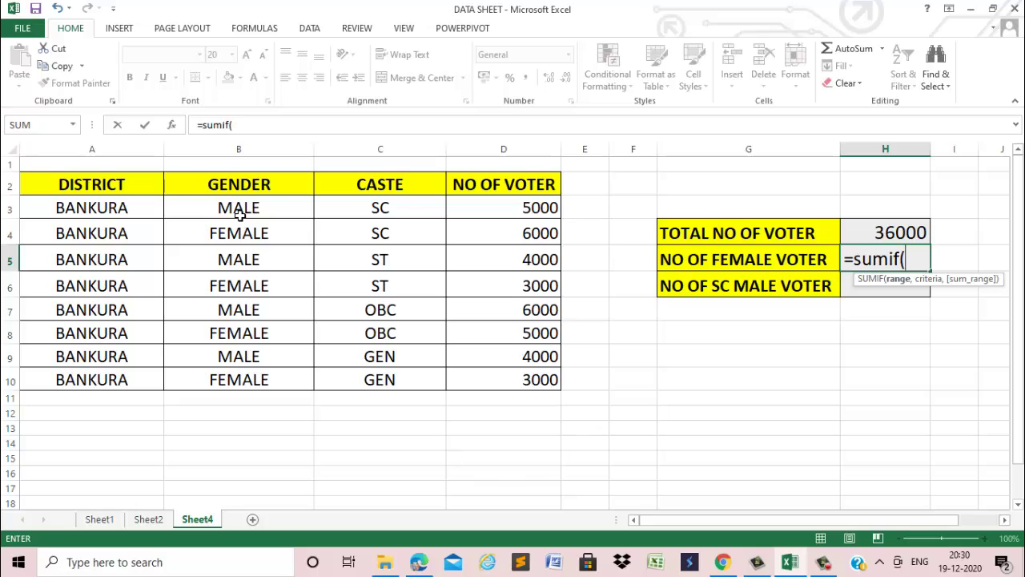
drag(241, 206, 241, 378)
text(,)
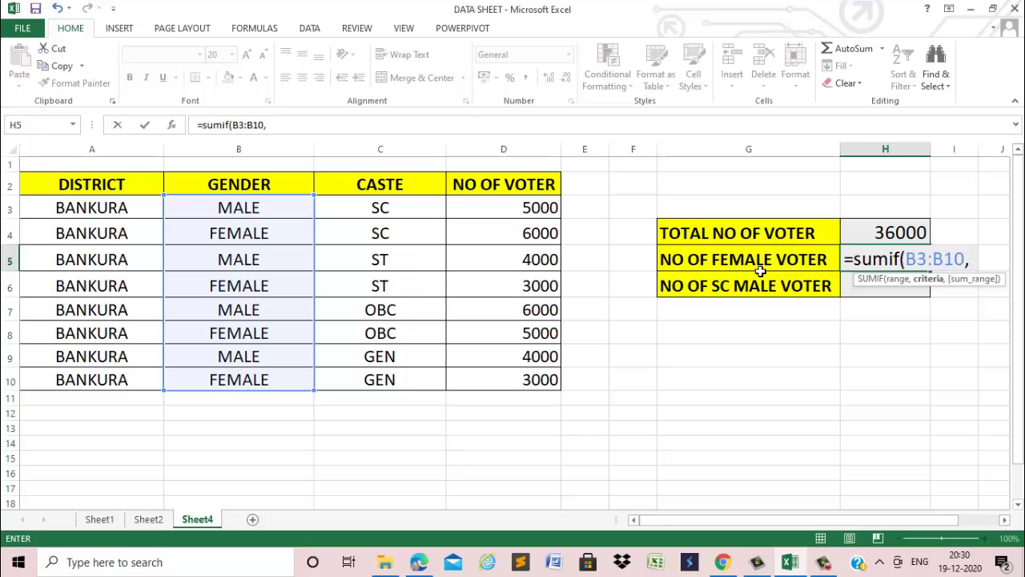
Complete the SUMIF formula in H5 with the criterion "female" and the sum range D3:D10.
text(")
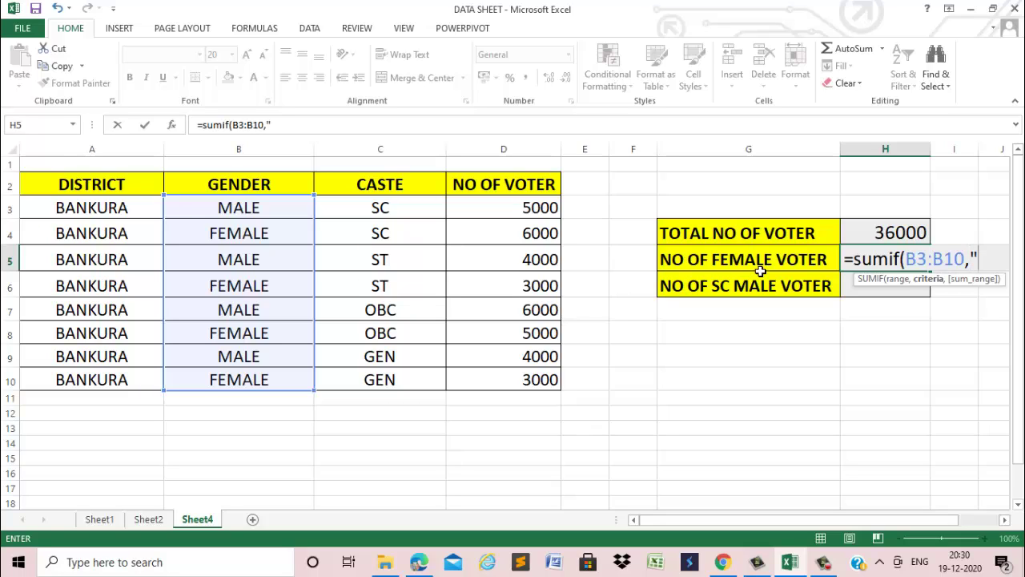
text(femal)
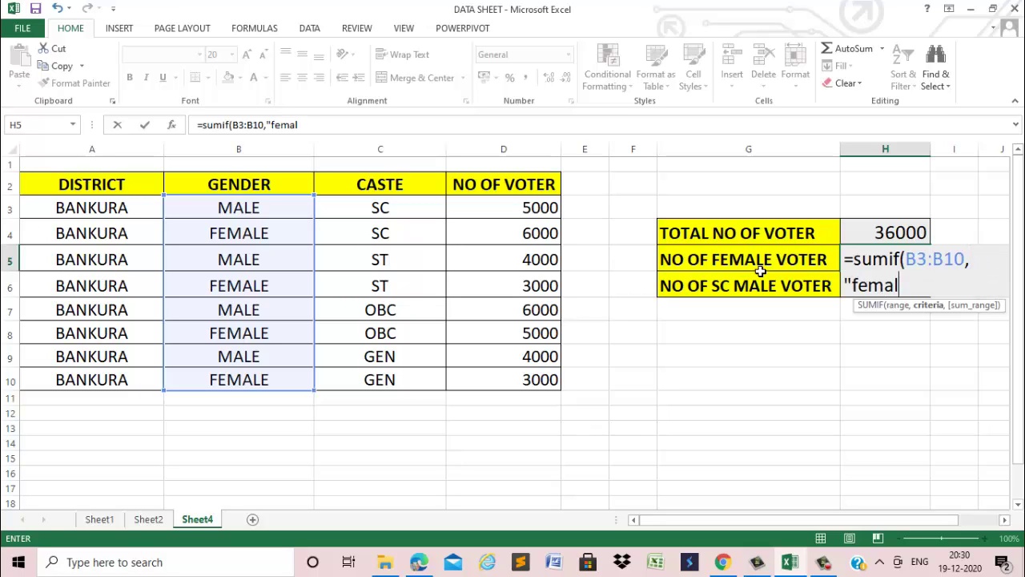
text(e",)
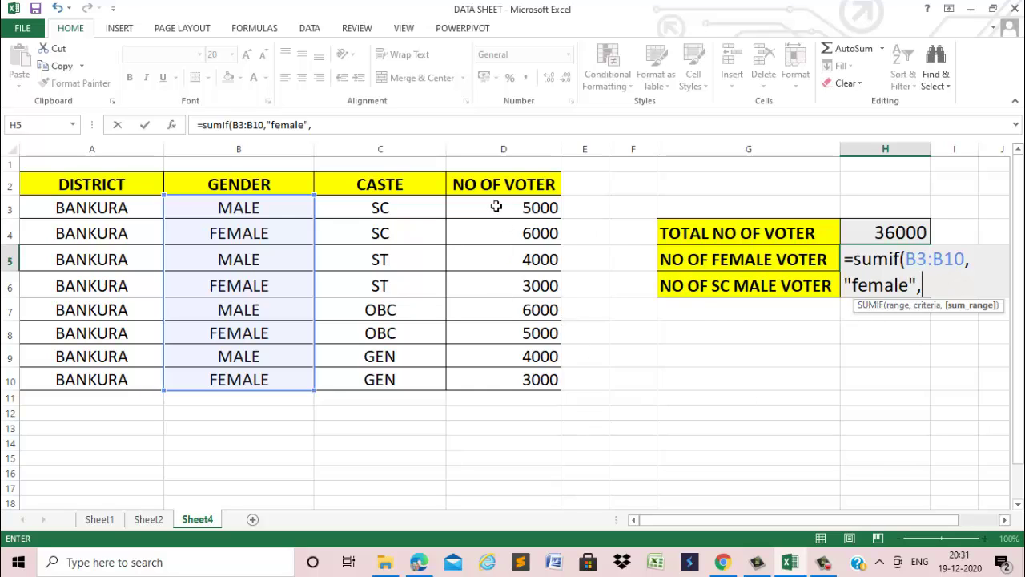
drag(523, 214, 533, 380)
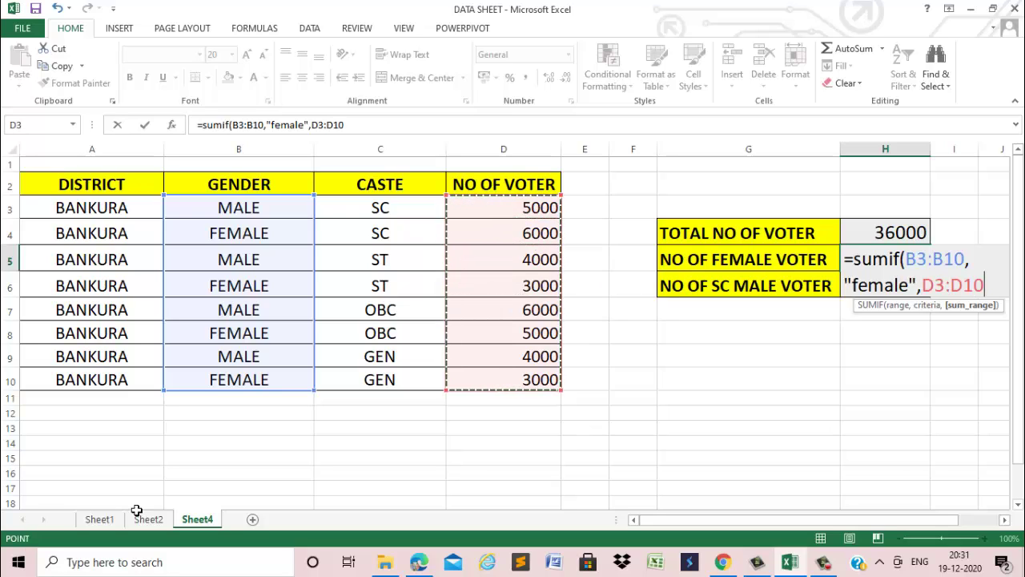
text())
key(Return)
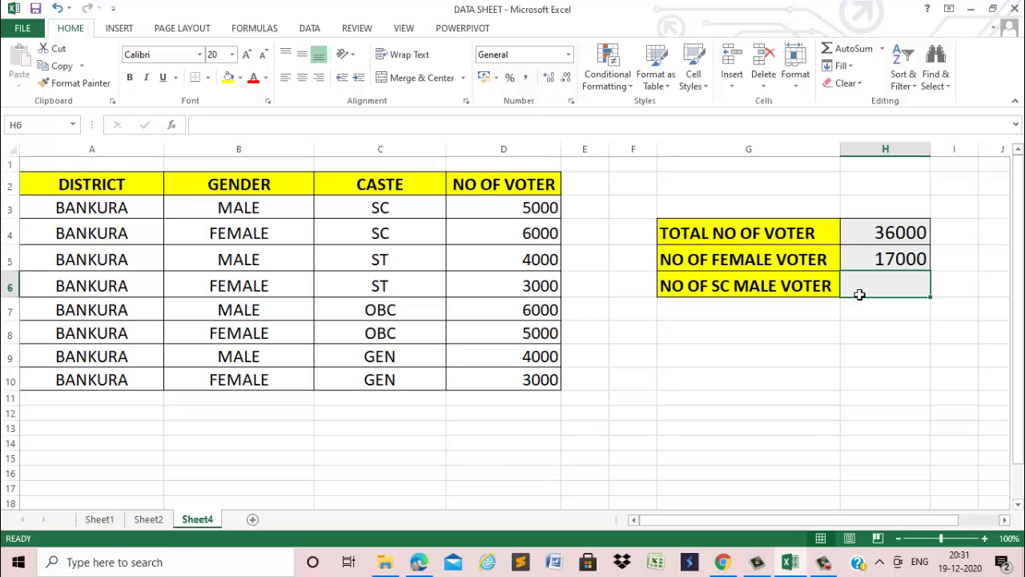
Begin a SUMIFS formula in H6 with sum range D3:D10 and the caste range C3:C10 matched to "sc".
text(=su)
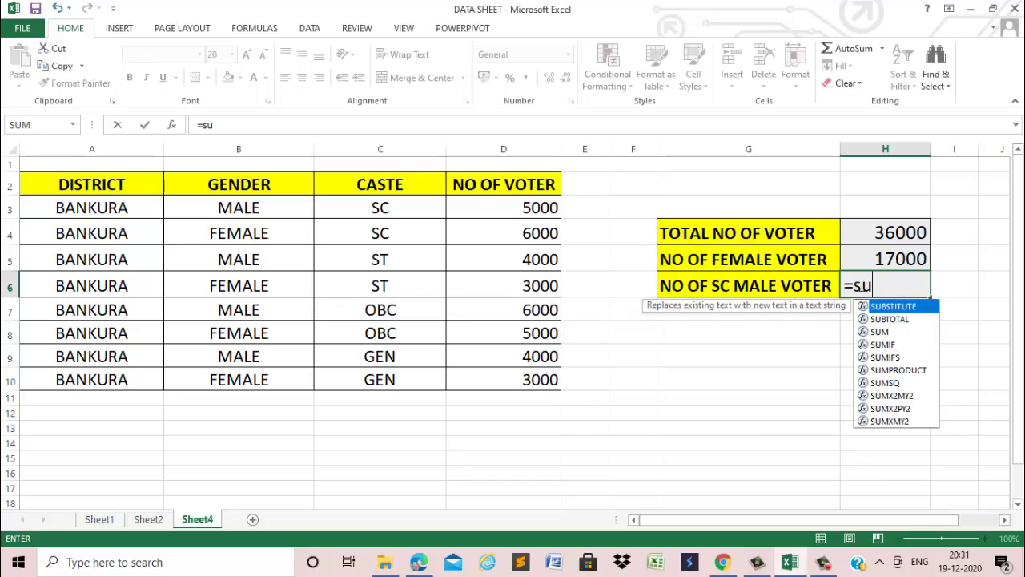
text(mifs)
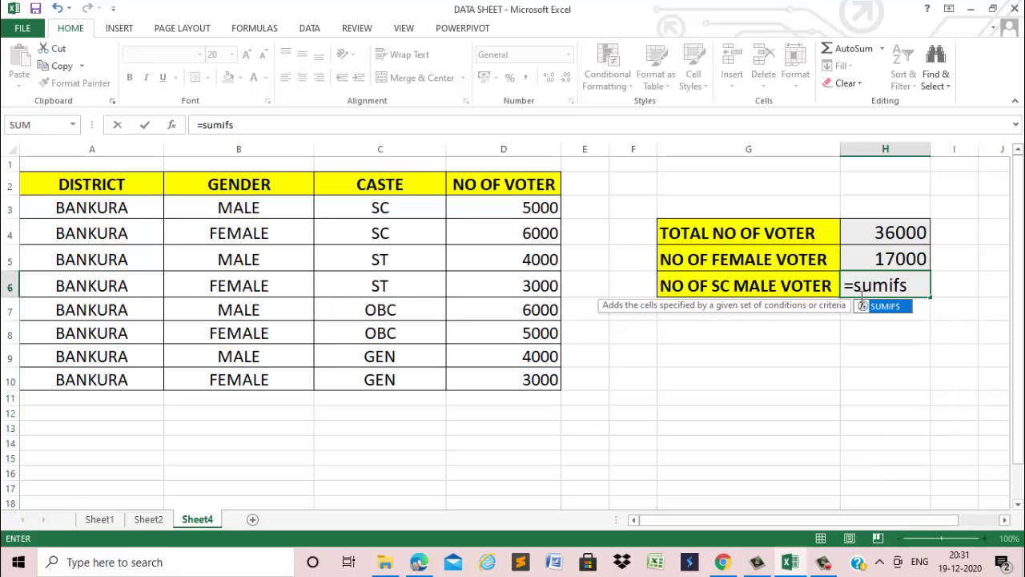
text(()
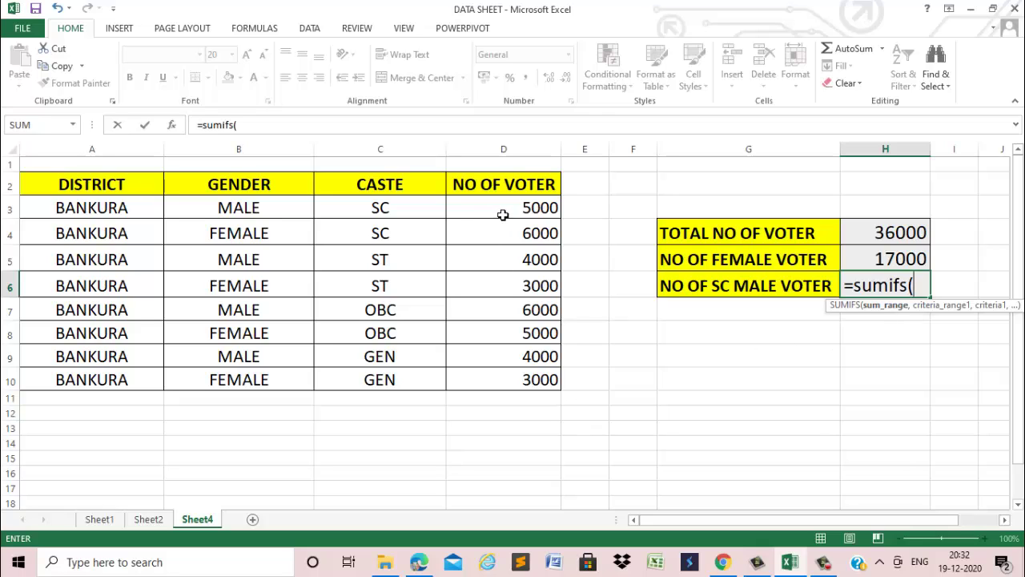
drag(503, 212, 503, 379)
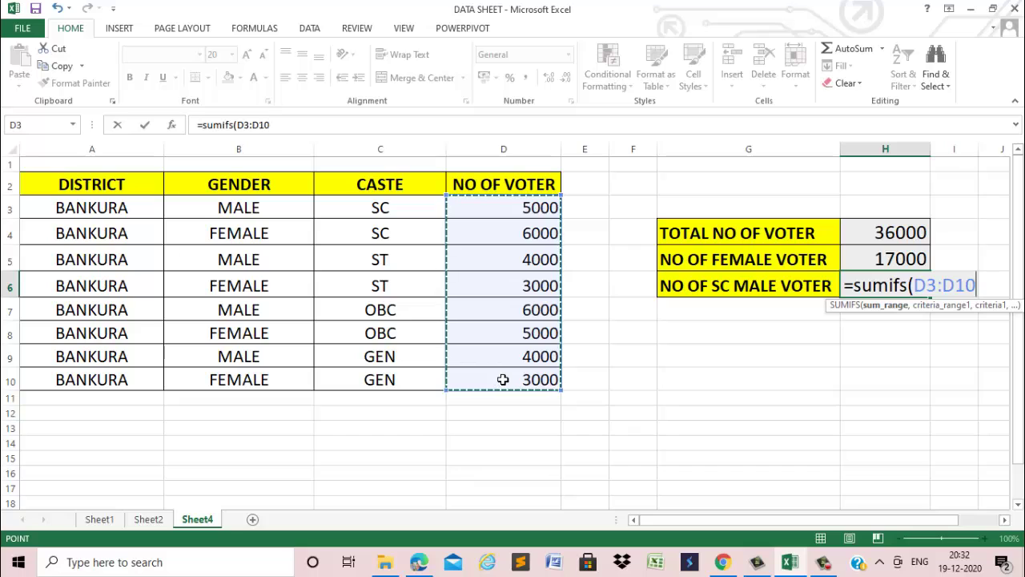
text(,)
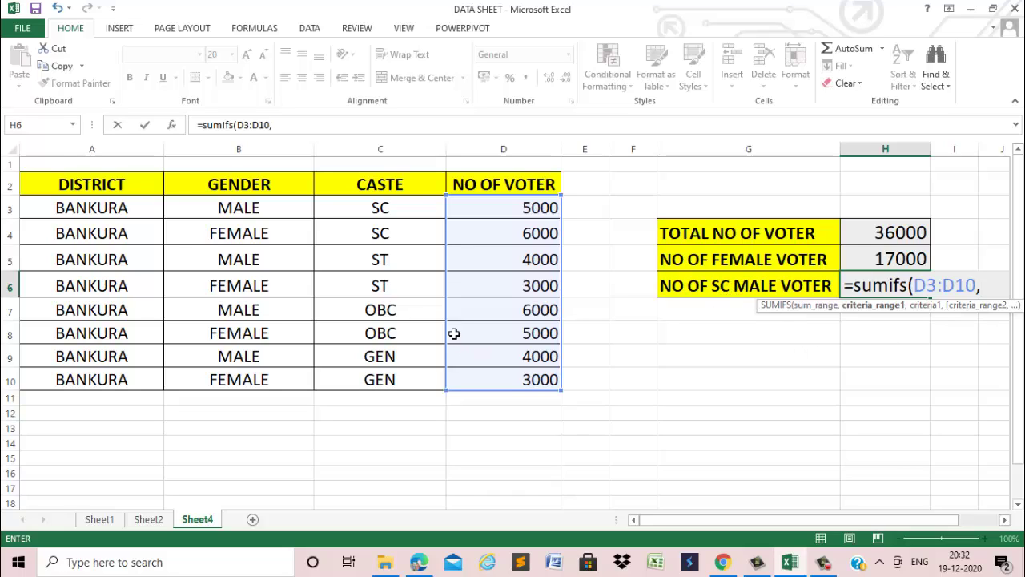
click(396, 212)
drag(396, 212, 382, 385)
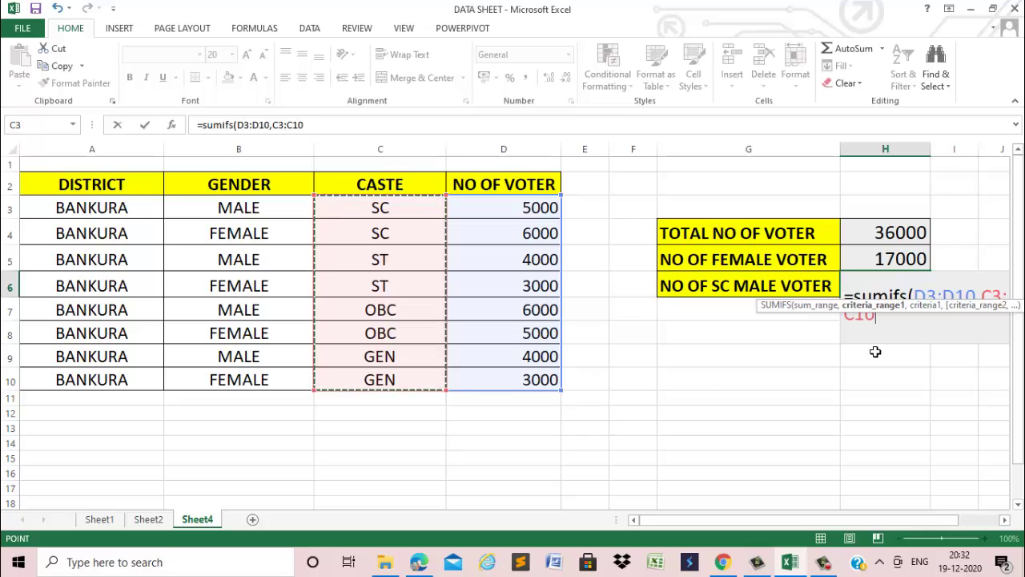
text(,"sc)
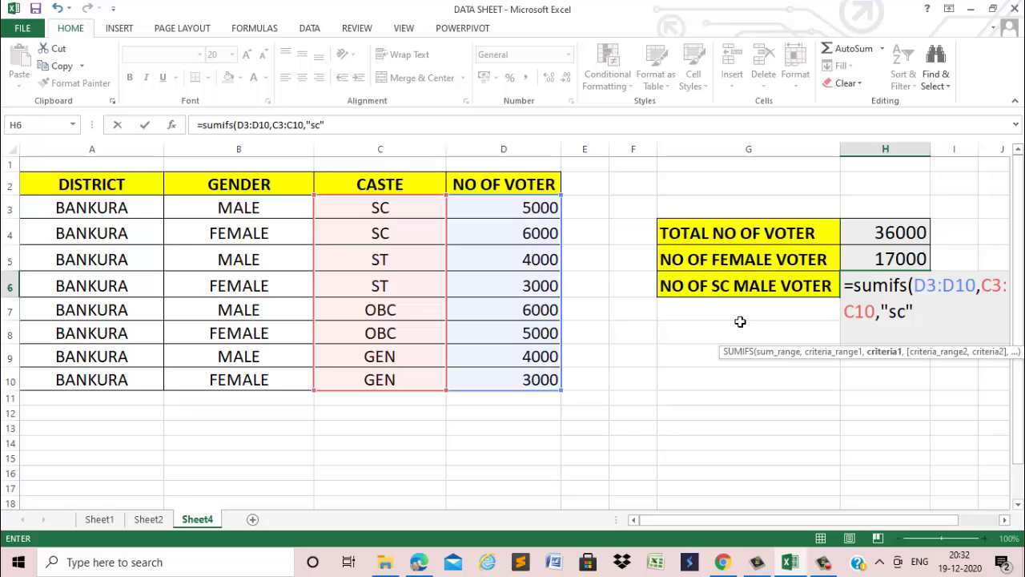
text(,)
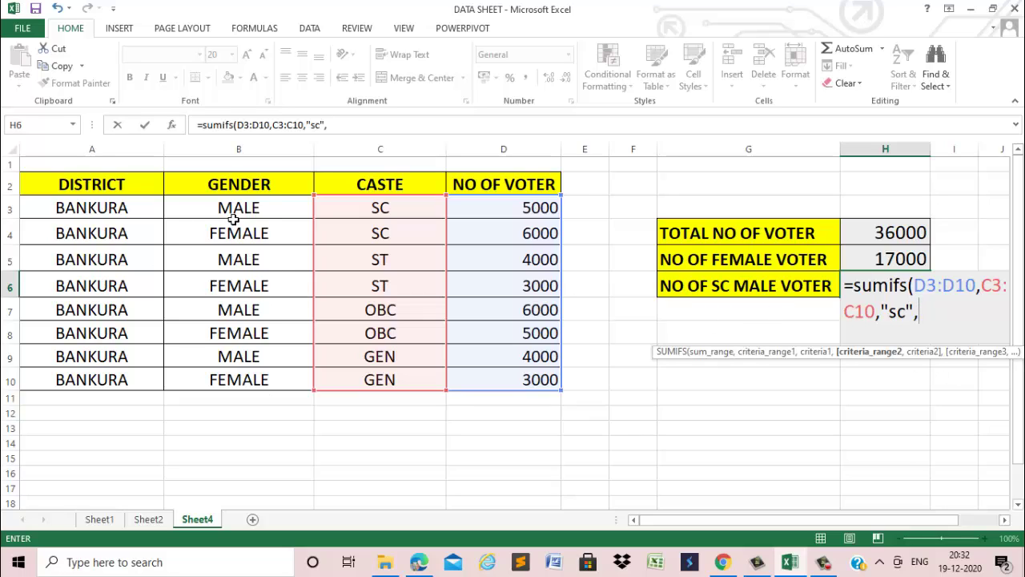
Complete the SUMIFS formula in H6 with the gender range B3:B10 matched to "male", and review the entered formula.
drag(234, 218, 224, 387)
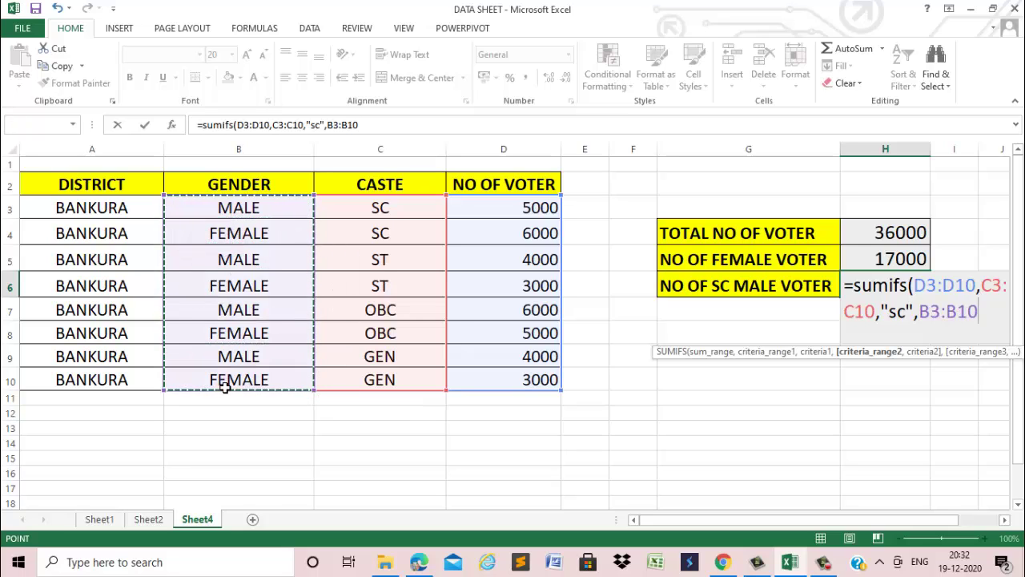
text(,)
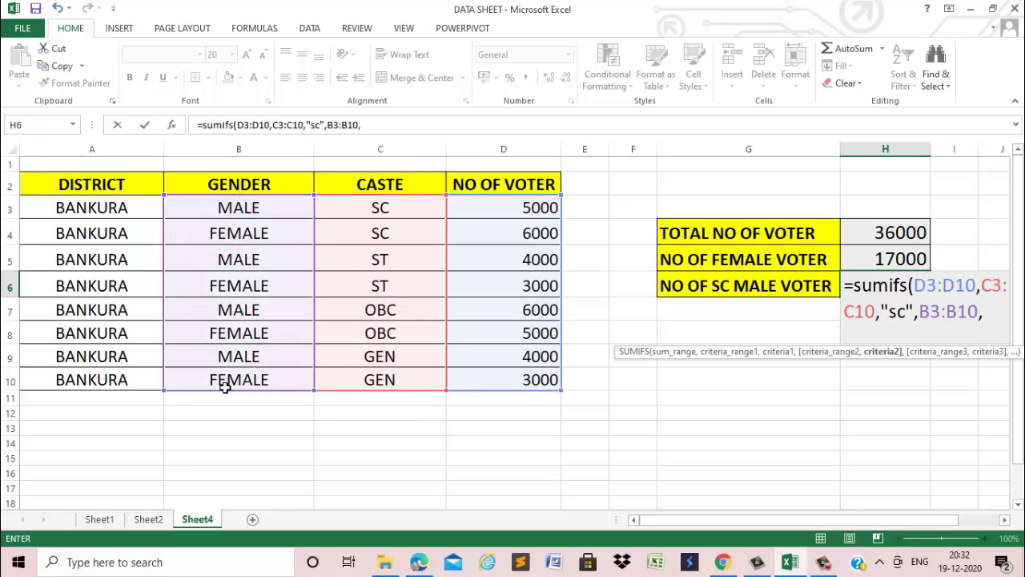
text("male)
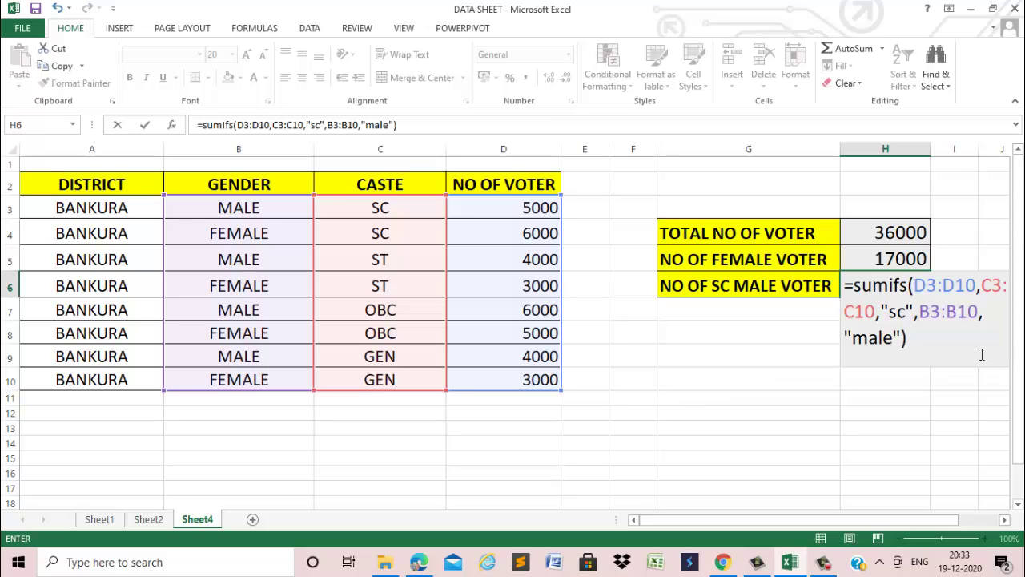
key(Return)
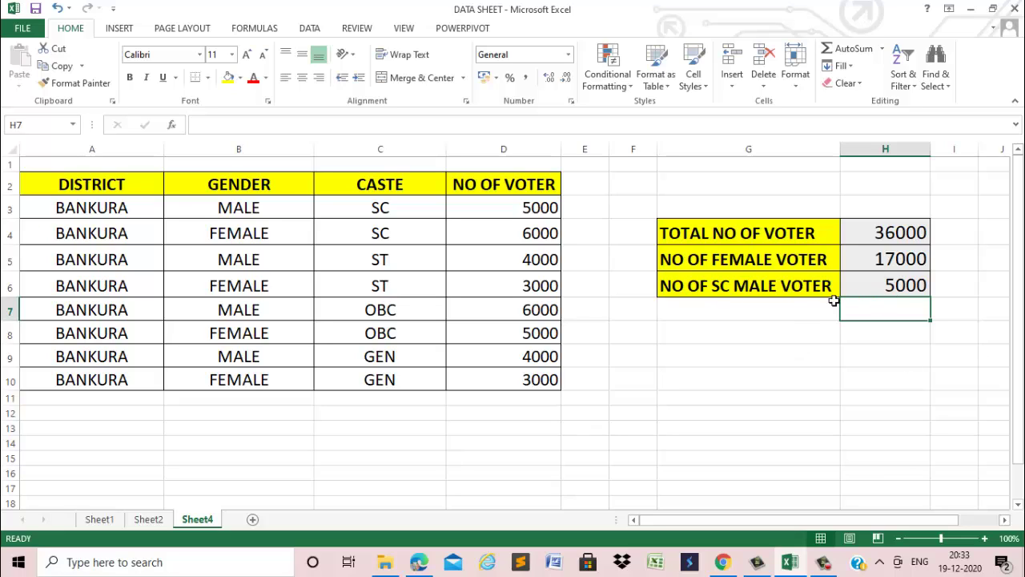
click(899, 294)
double_click(899, 293)
key(Return)
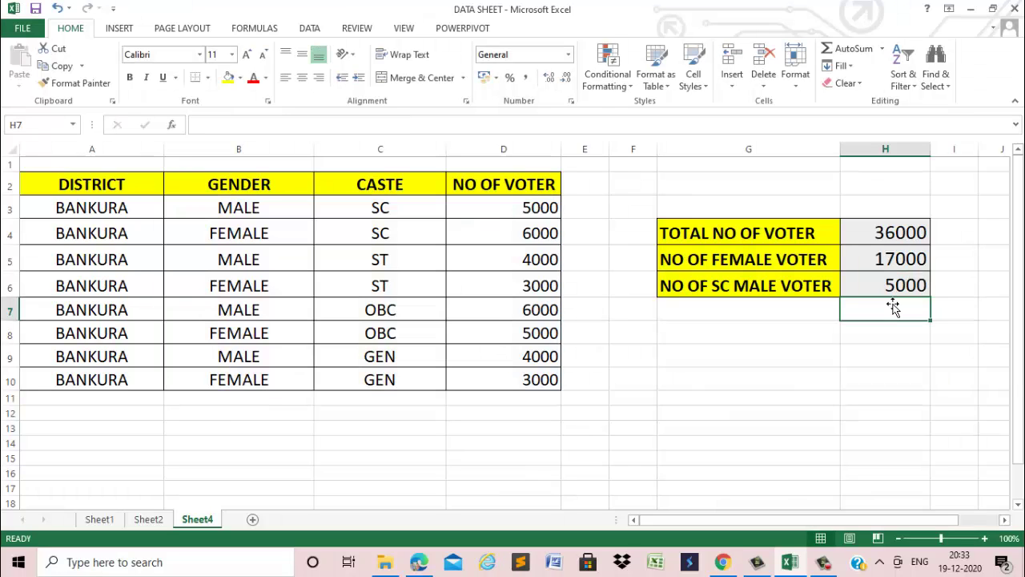